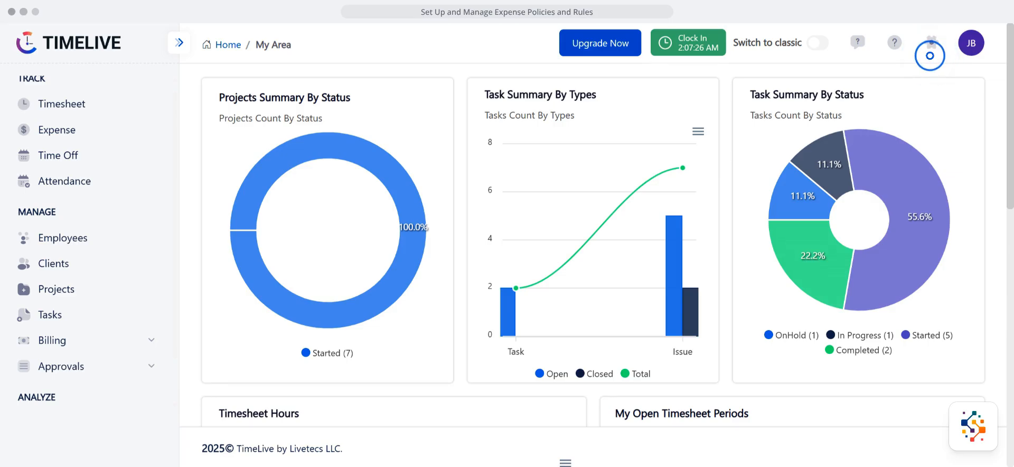
# Step: Open the Expense Policies list within the expense setup settings
pyautogui.click(931, 42)
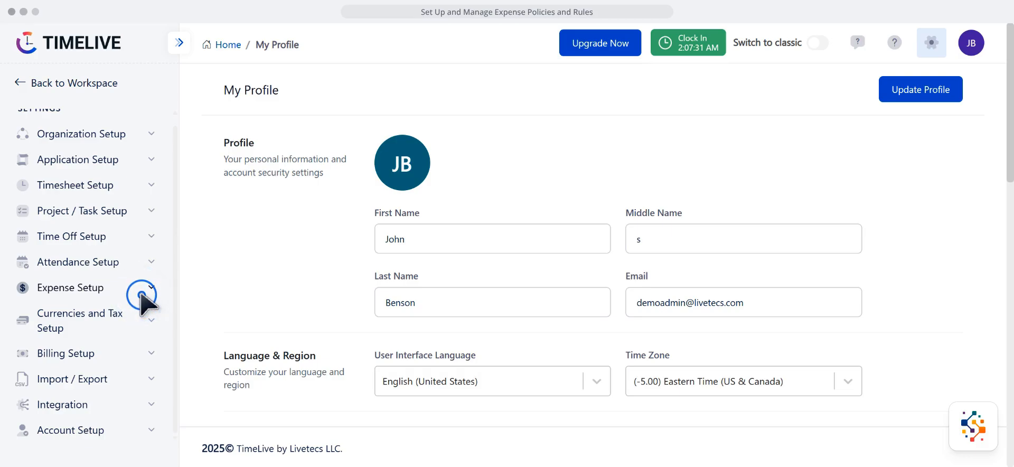
pyautogui.click(142, 295)
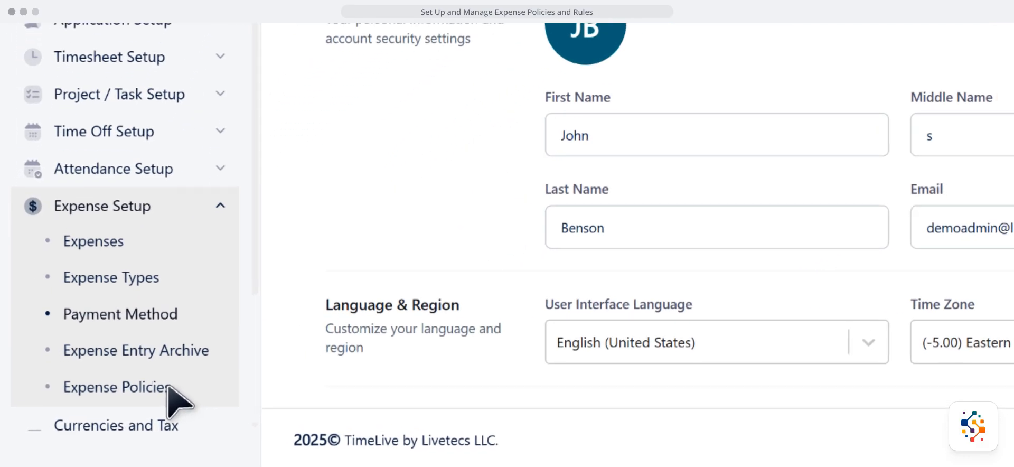
pyautogui.click(168, 387)
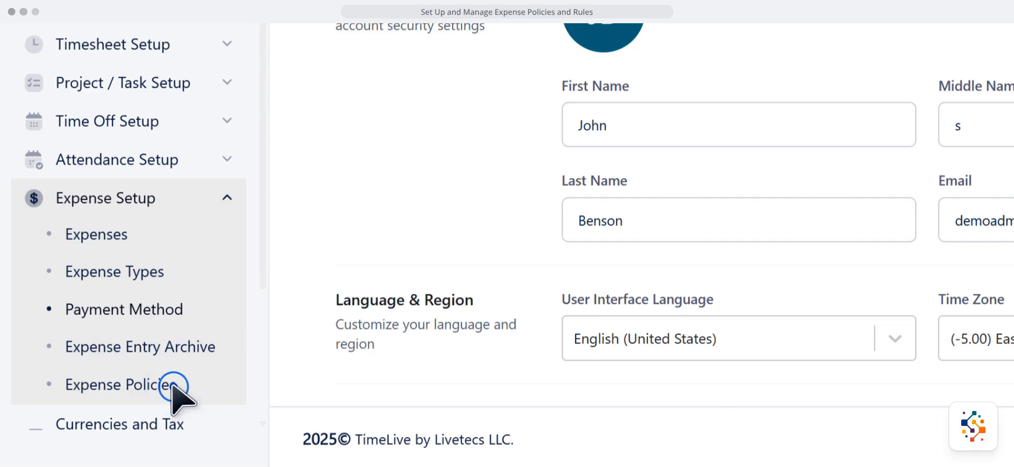
# Step: Add and save an expense policy named "Office expenses" with the description "To record office expenses"
pyautogui.click(901, 81)
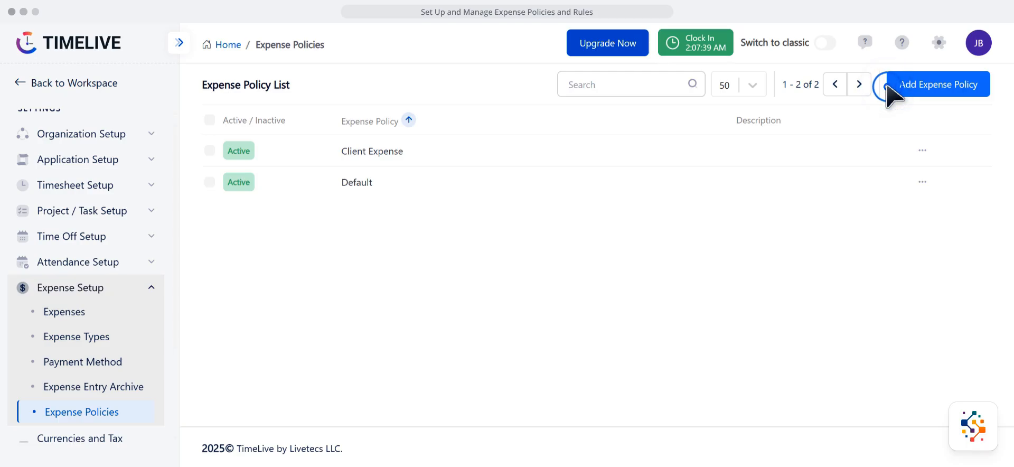
pyautogui.click(891, 94)
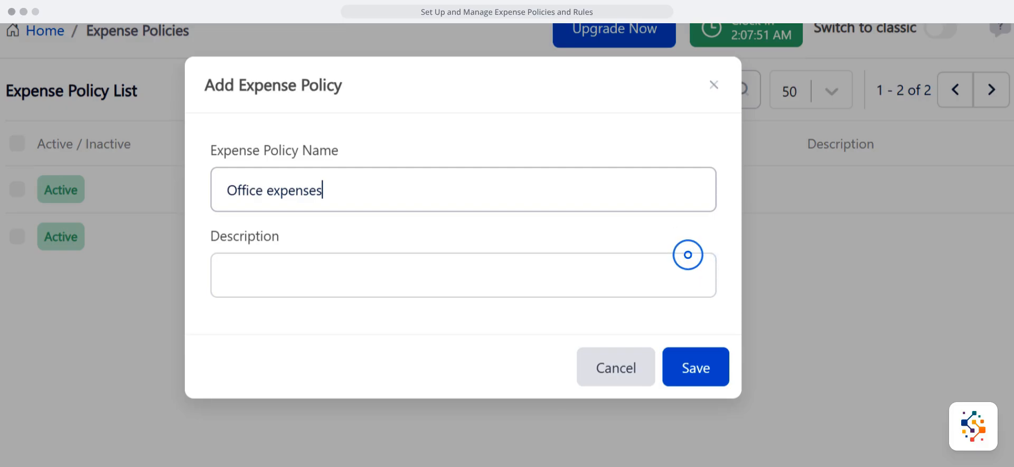
pyautogui.click(686, 257)
pyautogui.write('To record office expenses')
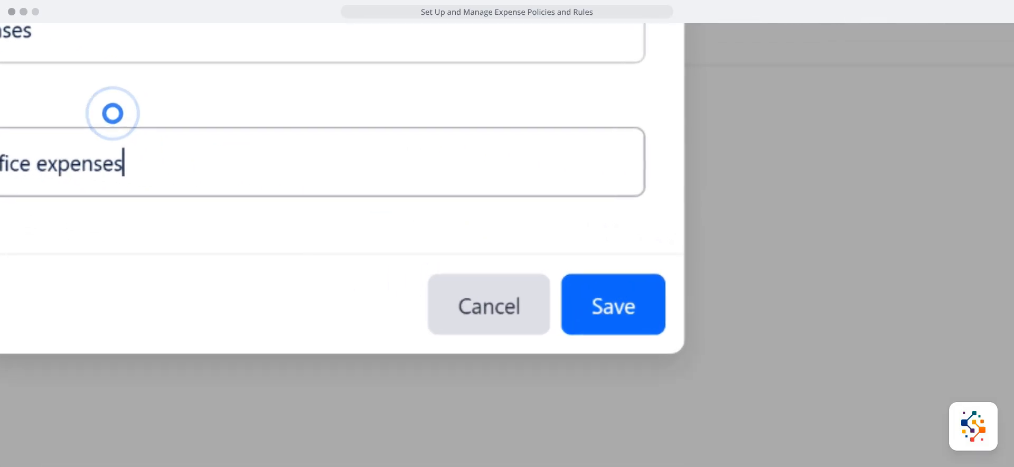
pyautogui.click(660, 265)
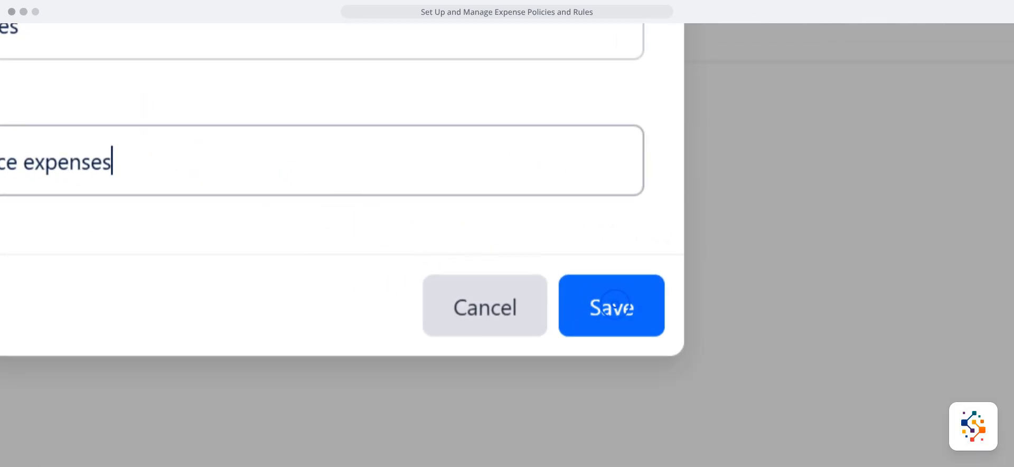
pyautogui.click(615, 306)
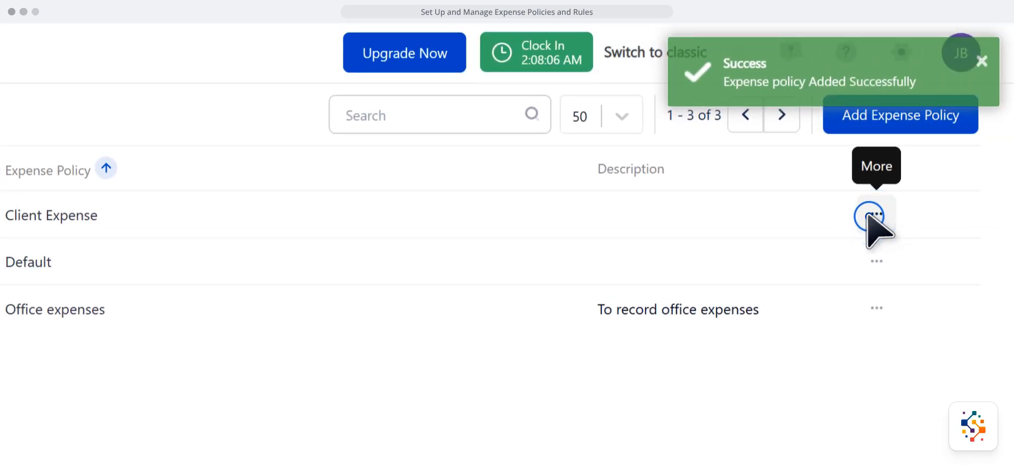
# Step: Disable the Client Expense policy and save the change
pyautogui.click(872, 216)
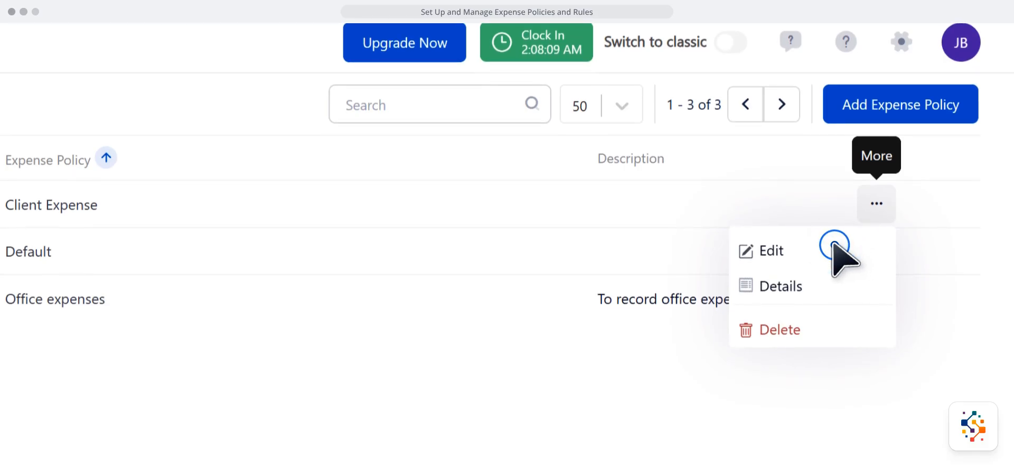
pyautogui.click(833, 243)
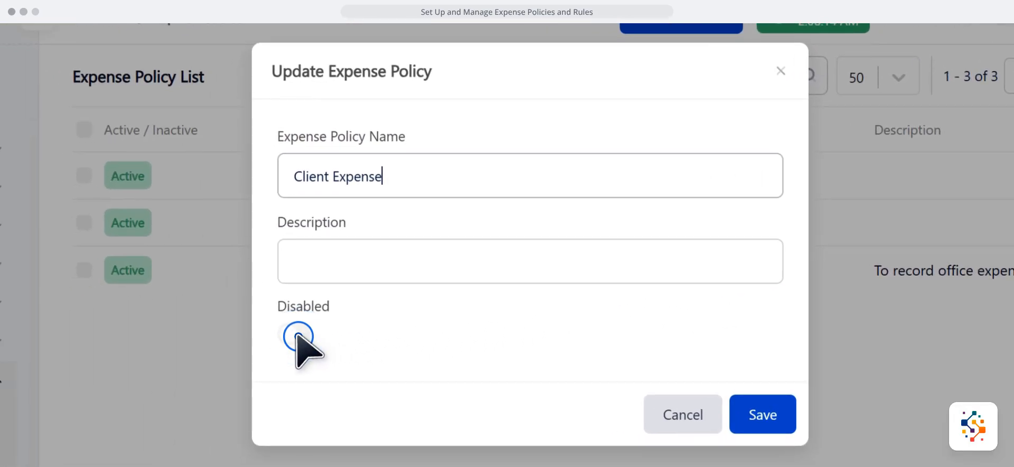
pyautogui.click(298, 336)
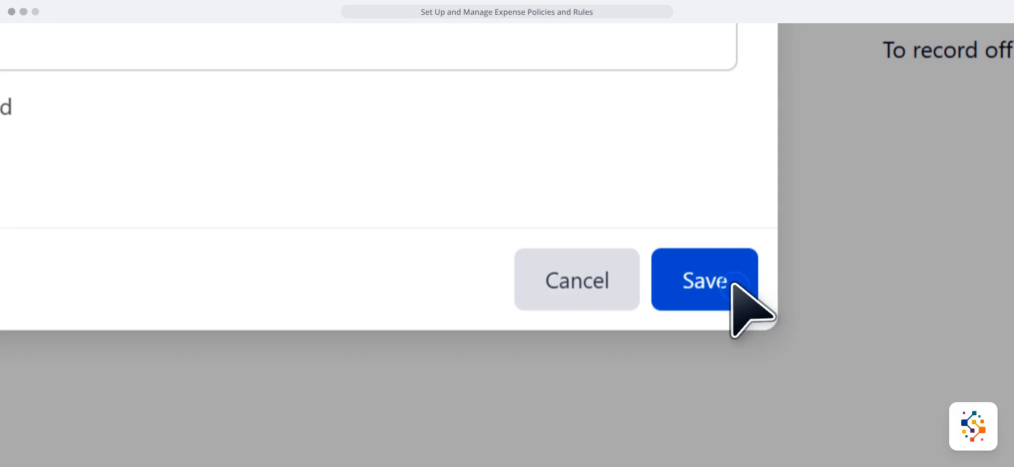
pyautogui.click(732, 284)
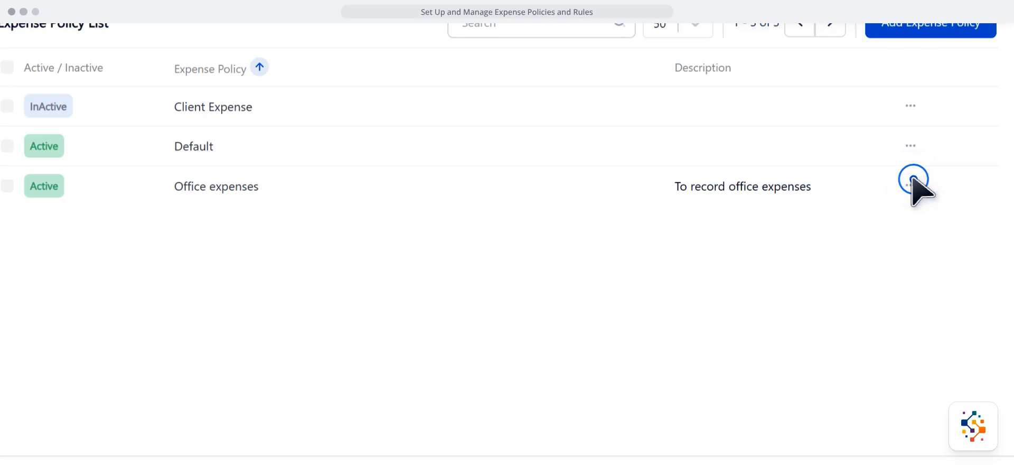
# Step: Open the details of the Office expenses policy and review its general limits and expense category limits
pyautogui.click(913, 183)
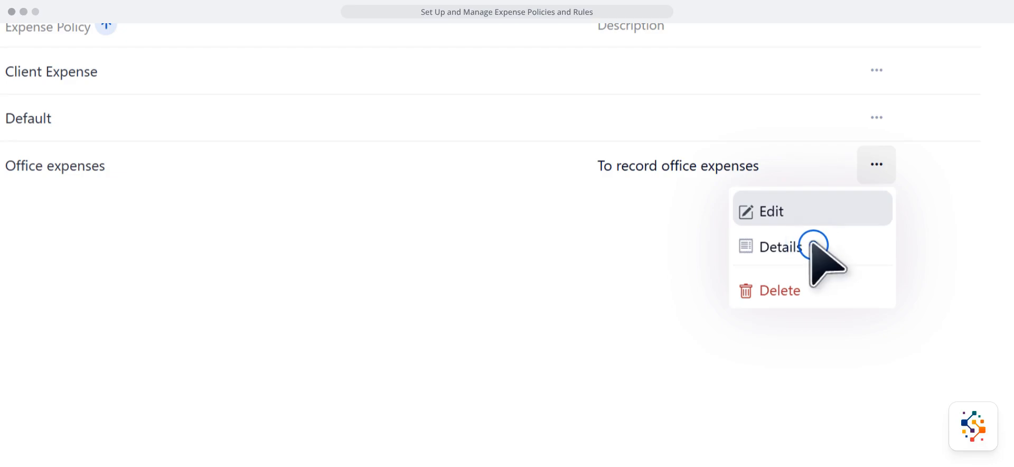
pyautogui.click(812, 243)
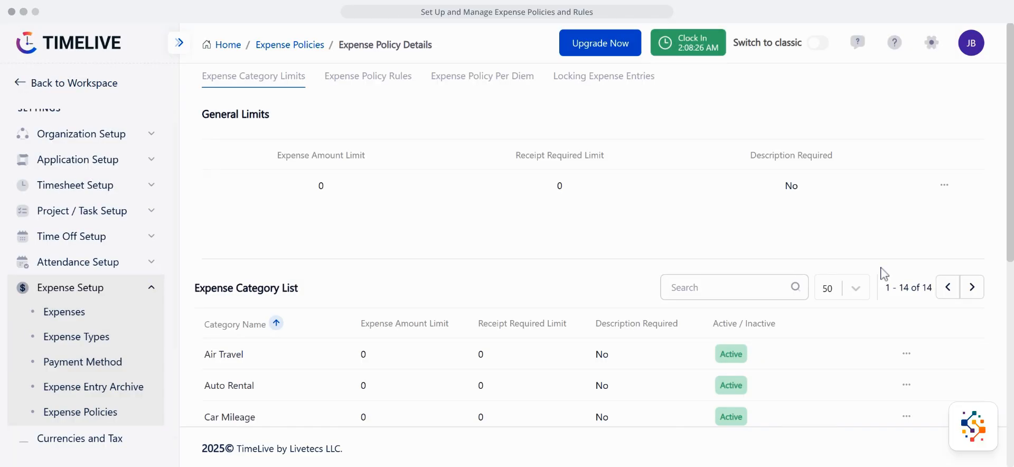
pyautogui.scroll(-3, 884, 272)
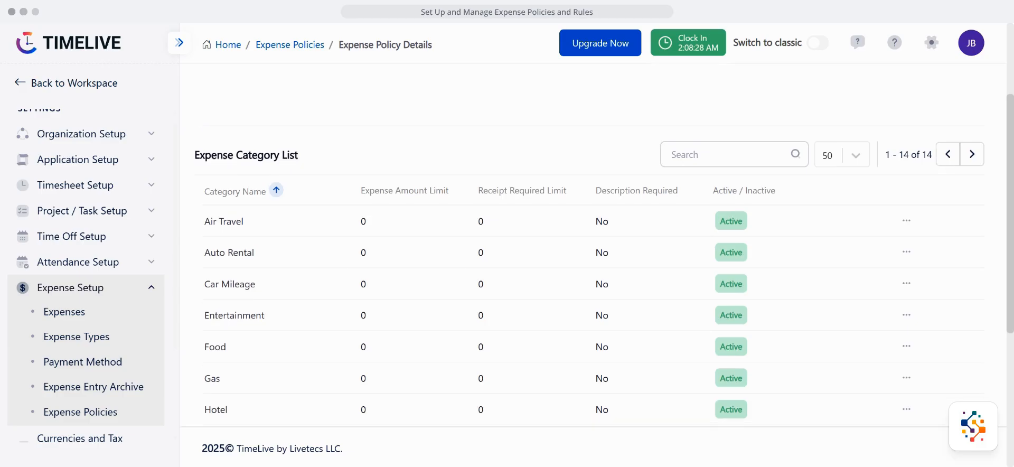
pyautogui.scroll(-4, 605, 245)
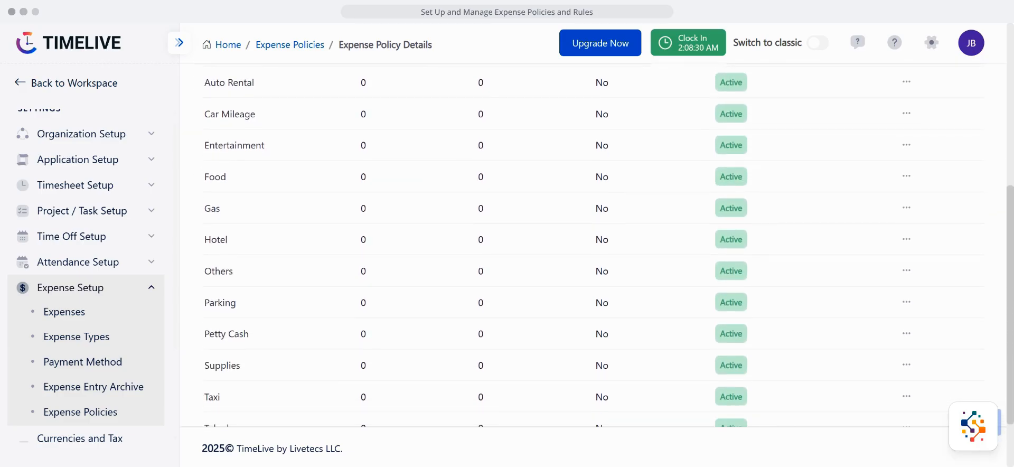
pyautogui.scroll(-2, 605, 245)
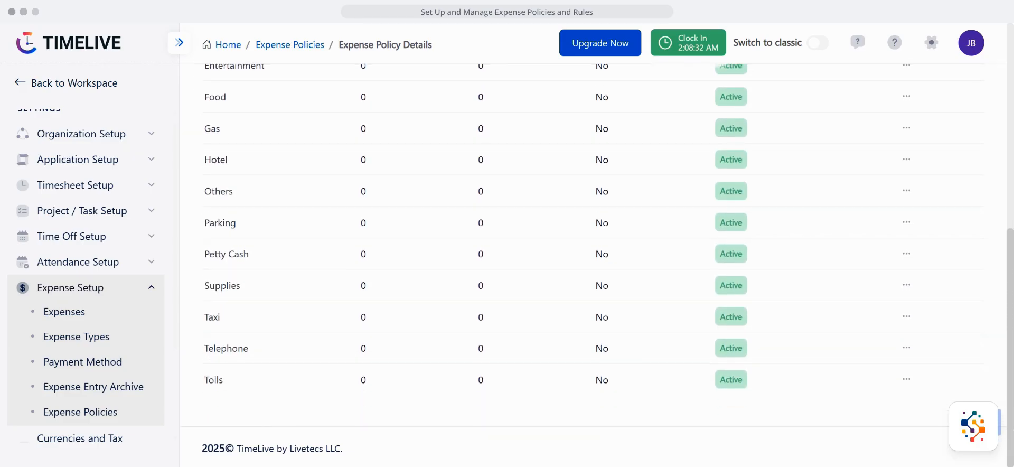
pyautogui.scroll(8, 883, 334)
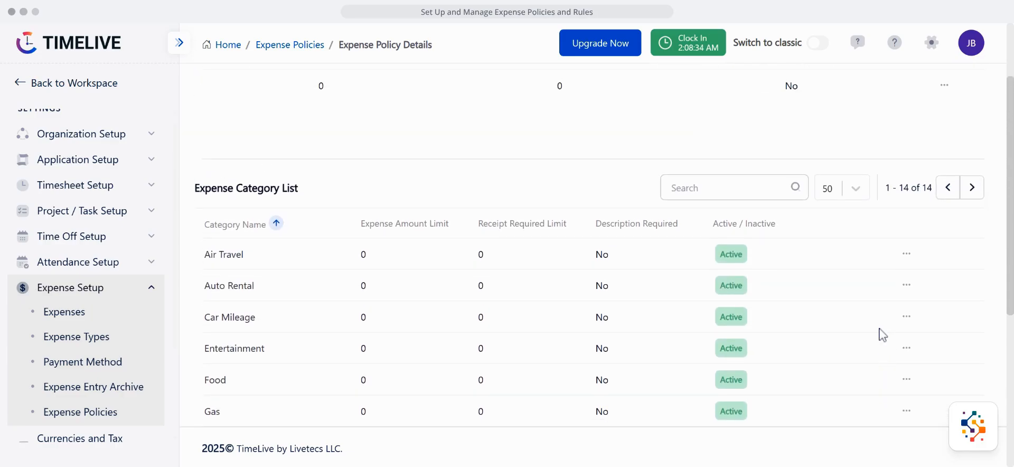
pyautogui.scroll(1, 590, 245)
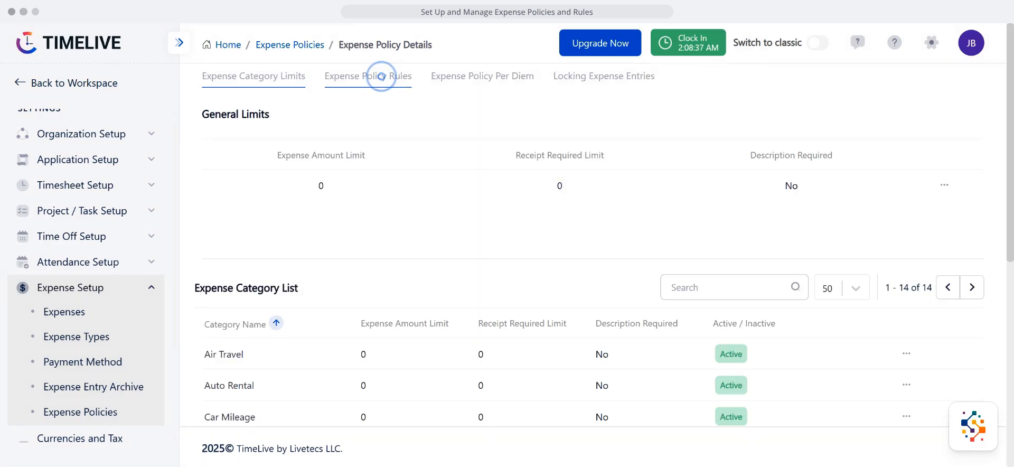
# Step: Start a new expense policy rule named "Office expense rules" with the rule type Monthly Limit
pyautogui.click(381, 76)
pyautogui.click(381, 76)
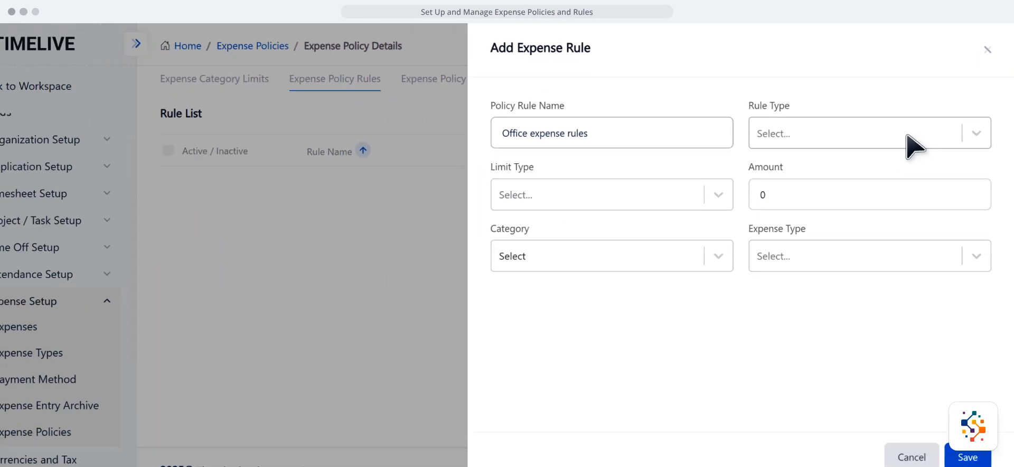
pyautogui.click(911, 131)
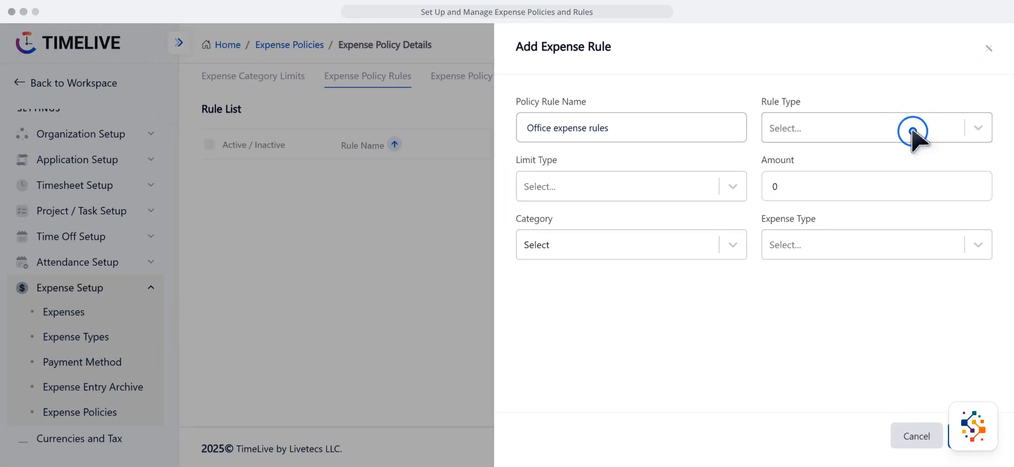
pyautogui.click(912, 131)
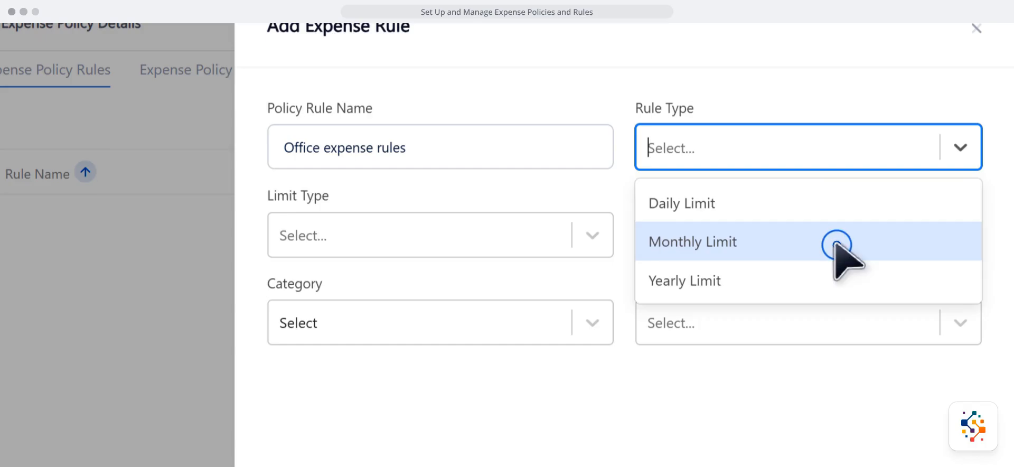
pyautogui.click(836, 244)
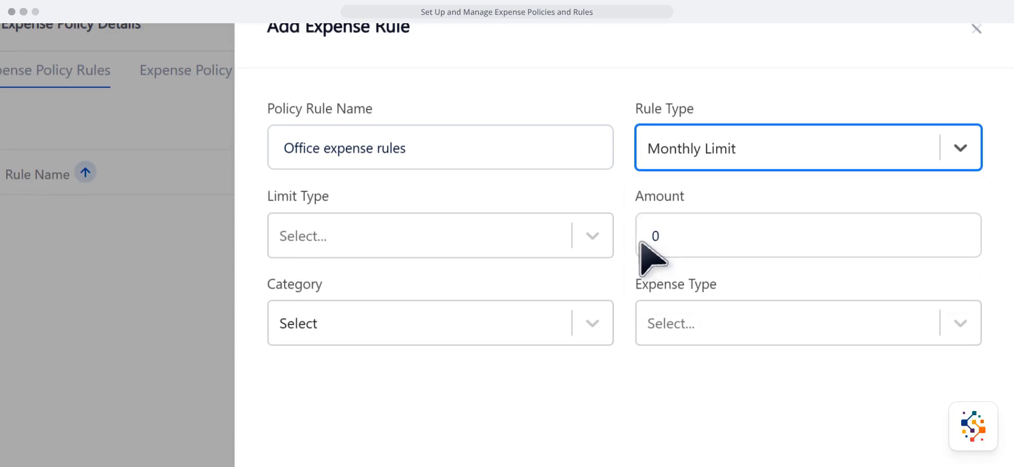
# Step: Set the rule's limit type to Fixed Amount and its amount to 500
pyautogui.click(593, 244)
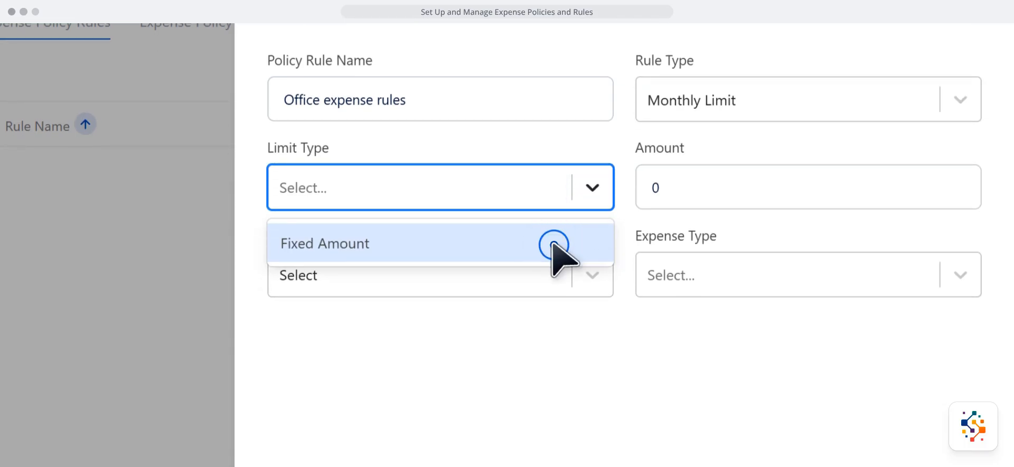
pyautogui.click(554, 244)
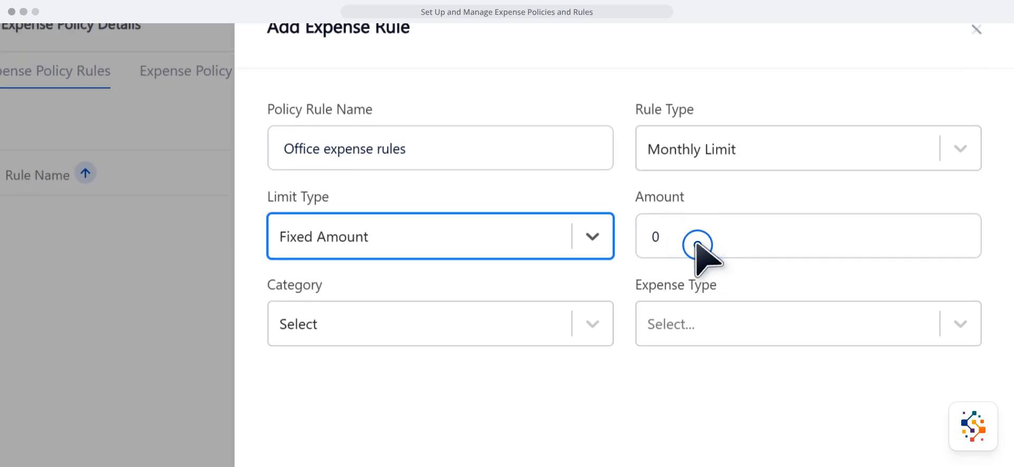
pyautogui.click(697, 244)
pyautogui.write('5')
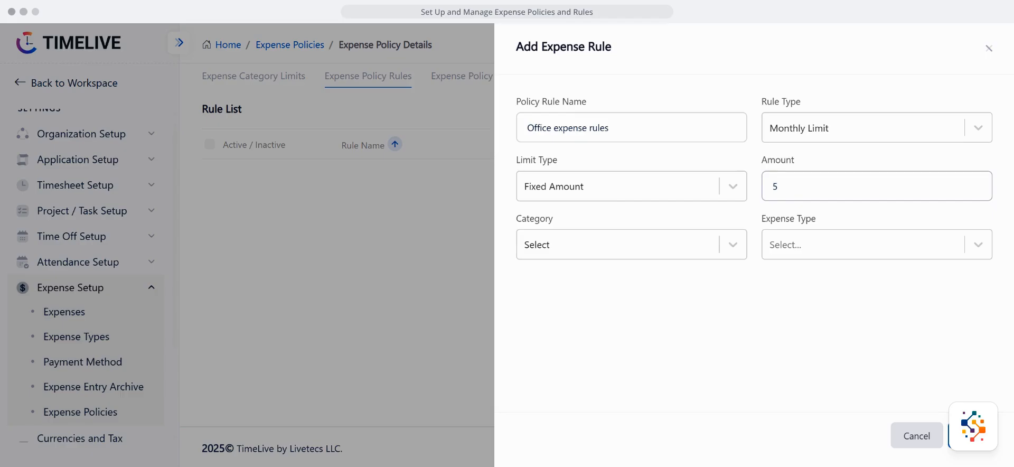
pyautogui.write('00')
# Step: Apply the rule to the Expense Type category with Hotel as the expense type, and save the rule
pyautogui.click(726, 244)
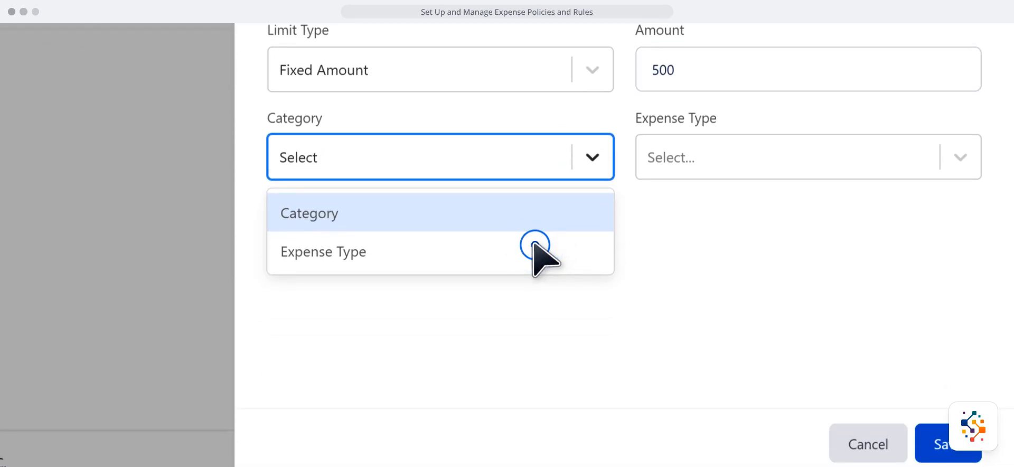
pyautogui.click(534, 244)
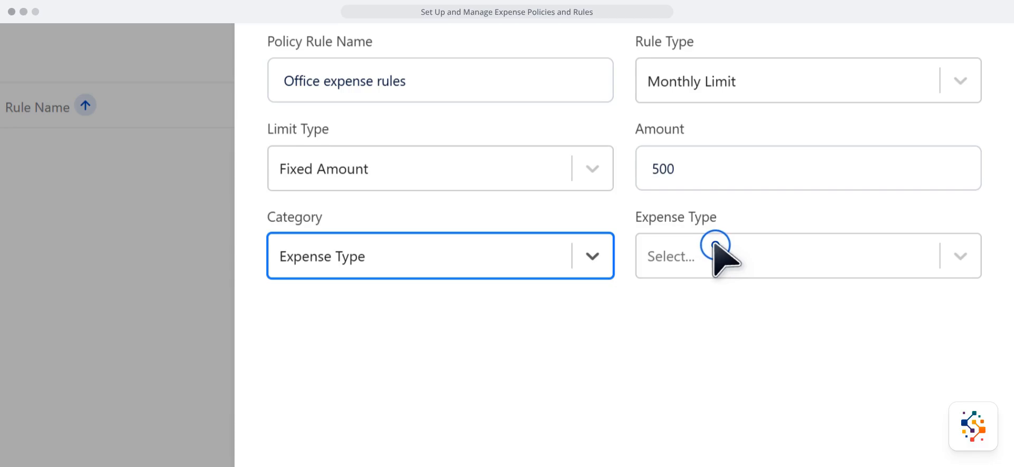
pyautogui.click(715, 245)
pyautogui.click(701, 244)
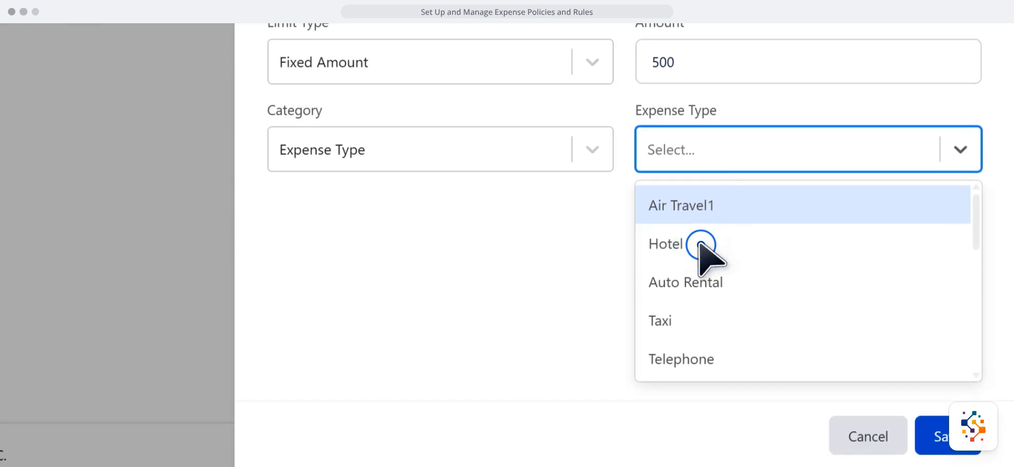
pyautogui.click(701, 244)
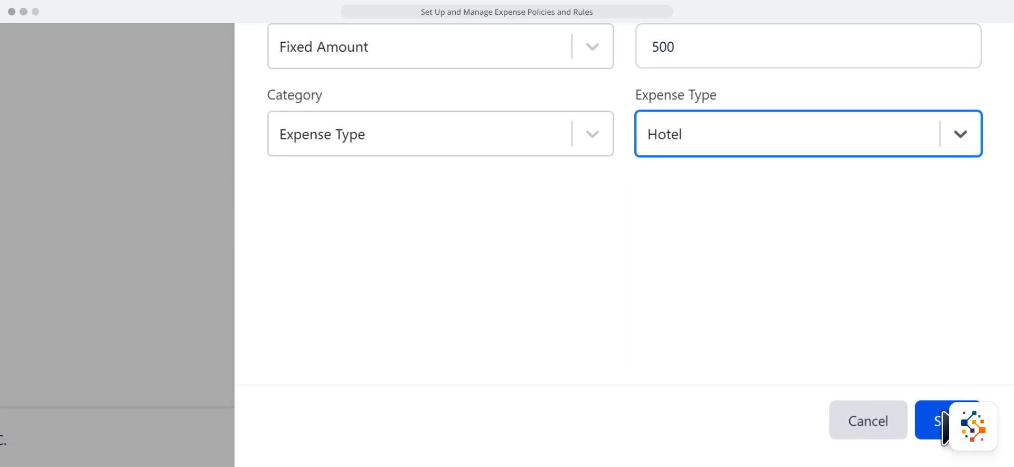
pyautogui.click(944, 420)
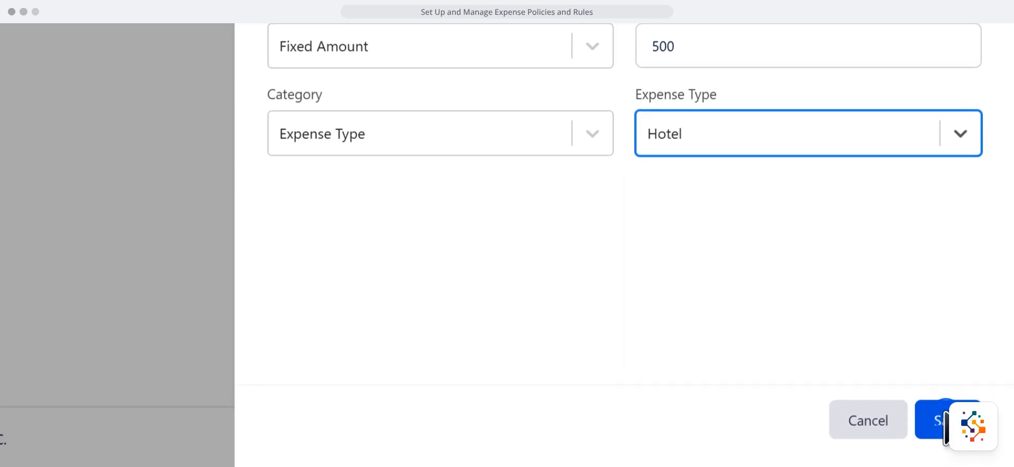
# Step: Add a default per diem rate for Auto Rental to the policy, keeping the preset effective date, currencies and rates, and save it
pyautogui.click(506, 106)
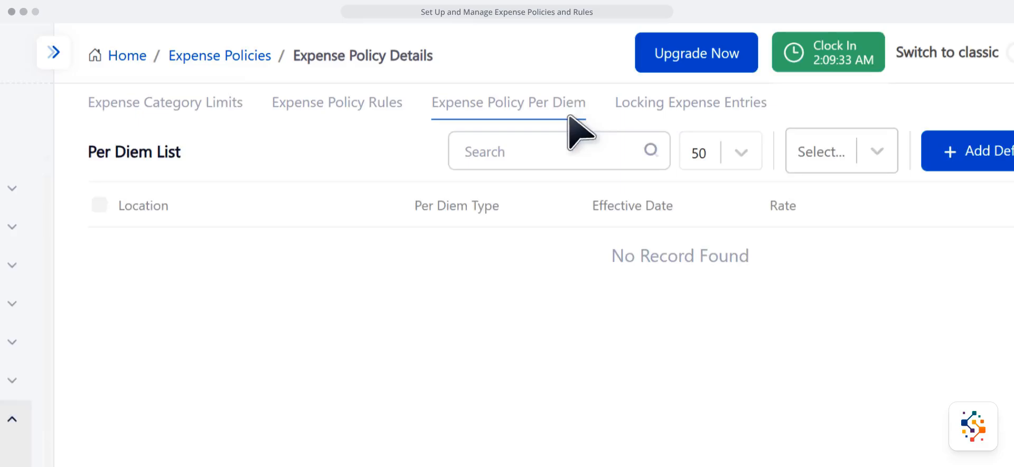
pyautogui.click(533, 139)
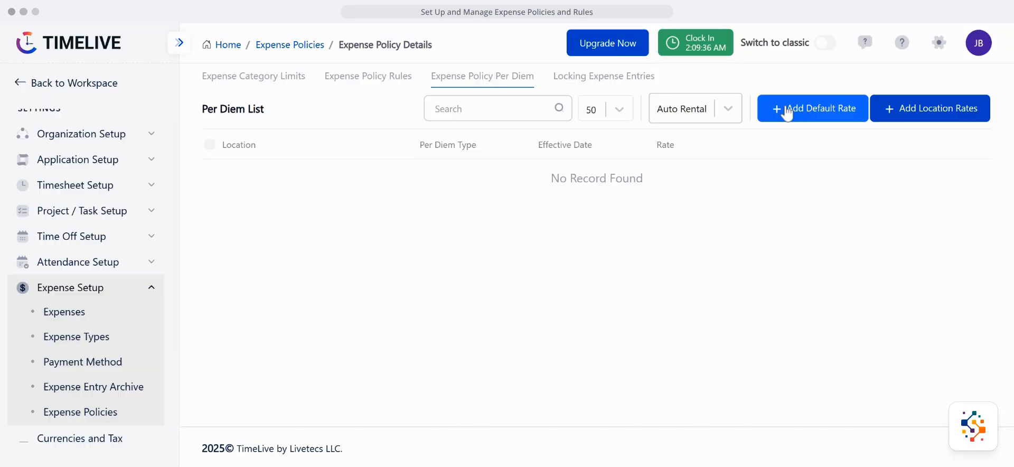
pyautogui.click(781, 151)
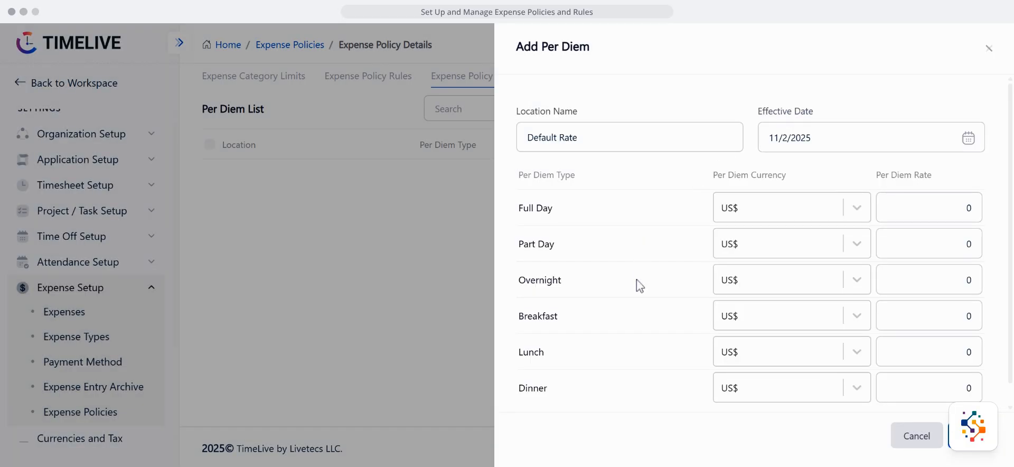
pyautogui.scroll(-1, 639, 285)
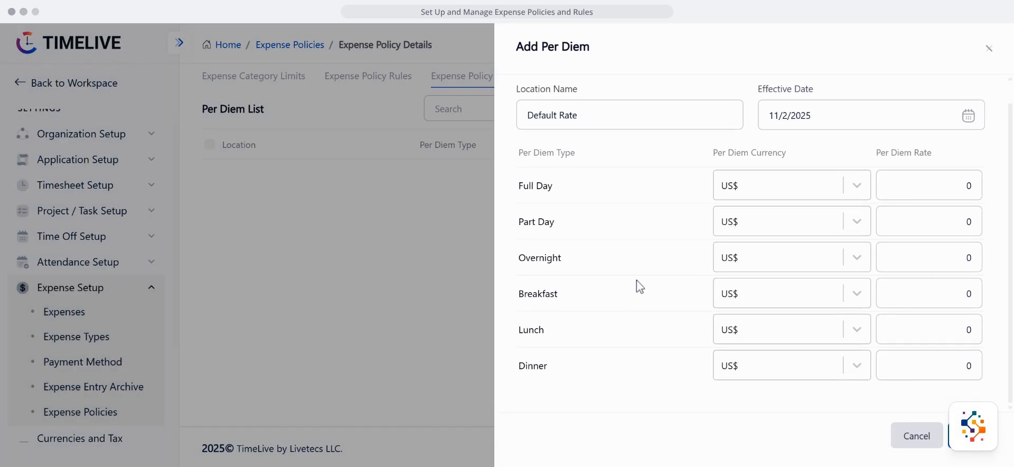
pyautogui.scroll(1, 650, 275)
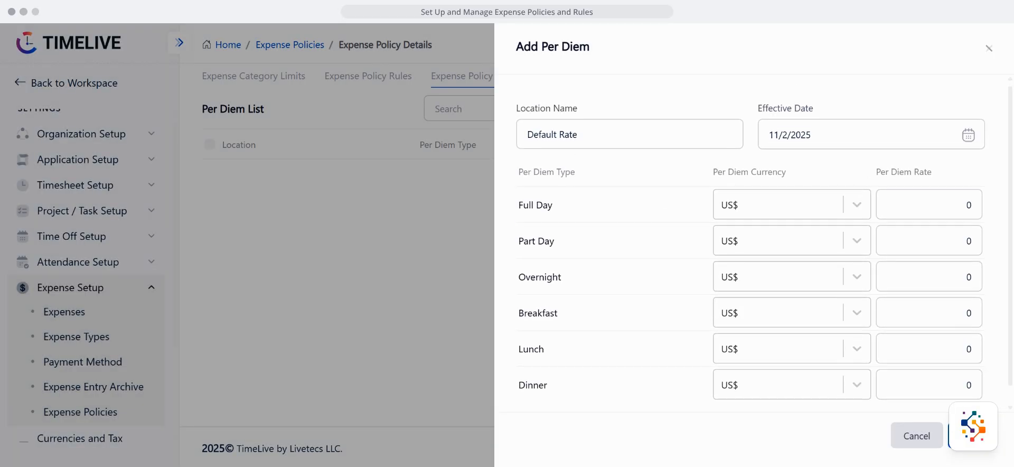
pyautogui.click(960, 430)
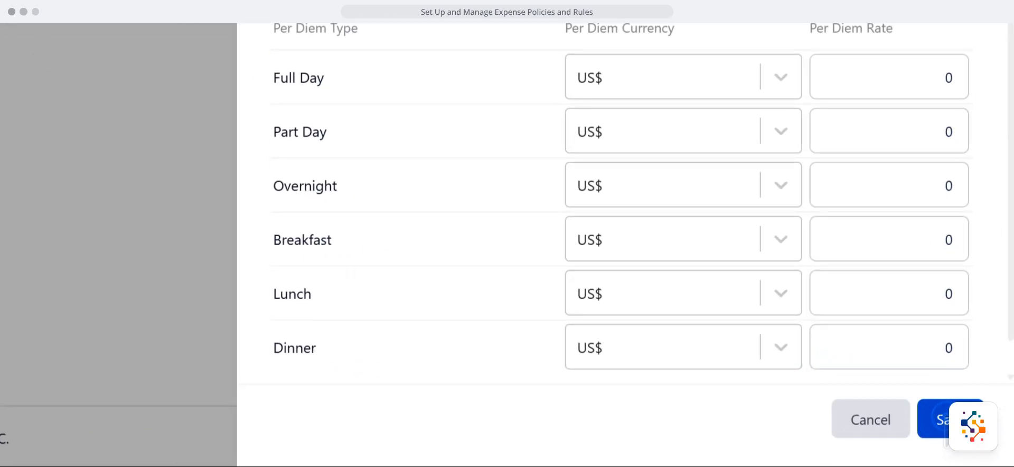
# Step: Enable locking of all previous expense entries and all previous months' expense entries for the policy, save, and return to the expense policies list
pyautogui.click(507, 102)
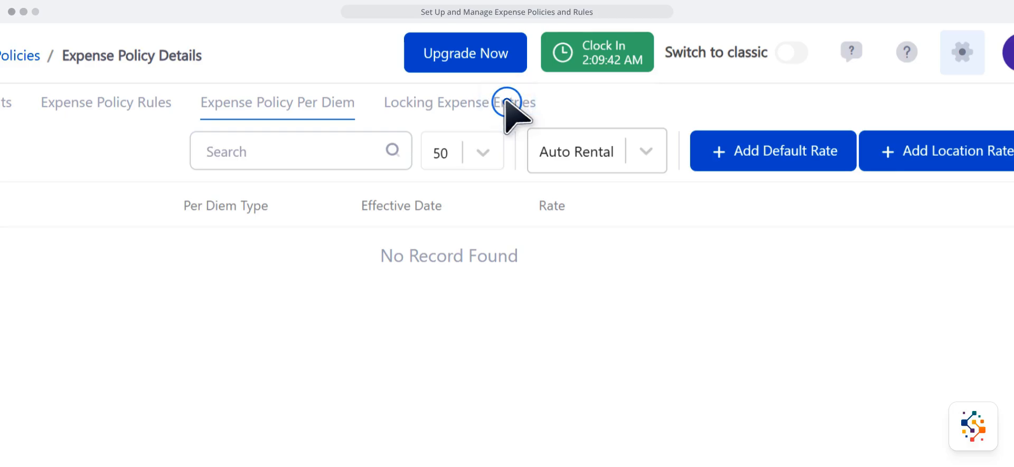
pyautogui.click(507, 102)
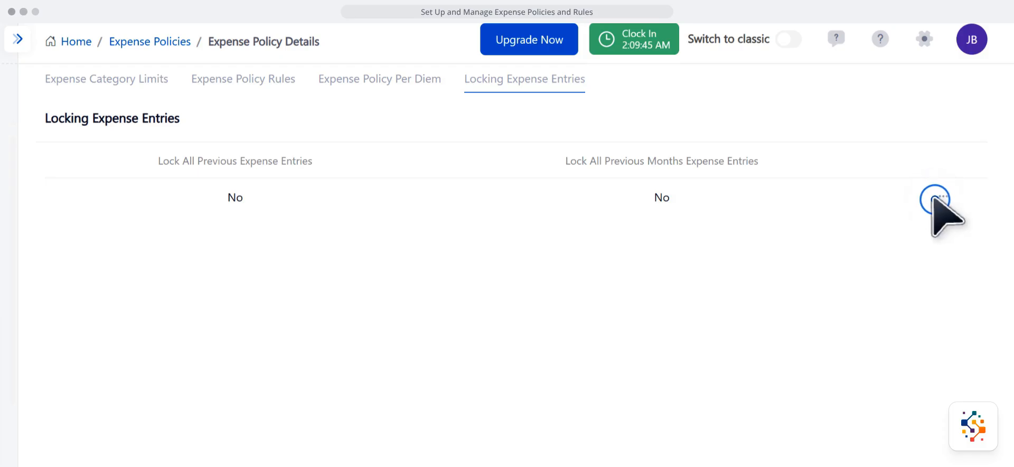
pyautogui.click(935, 199)
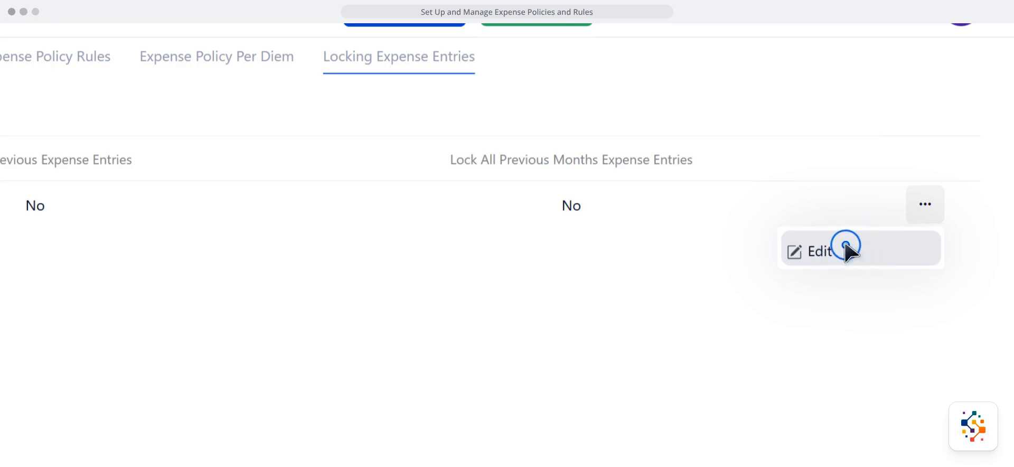
pyautogui.click(845, 246)
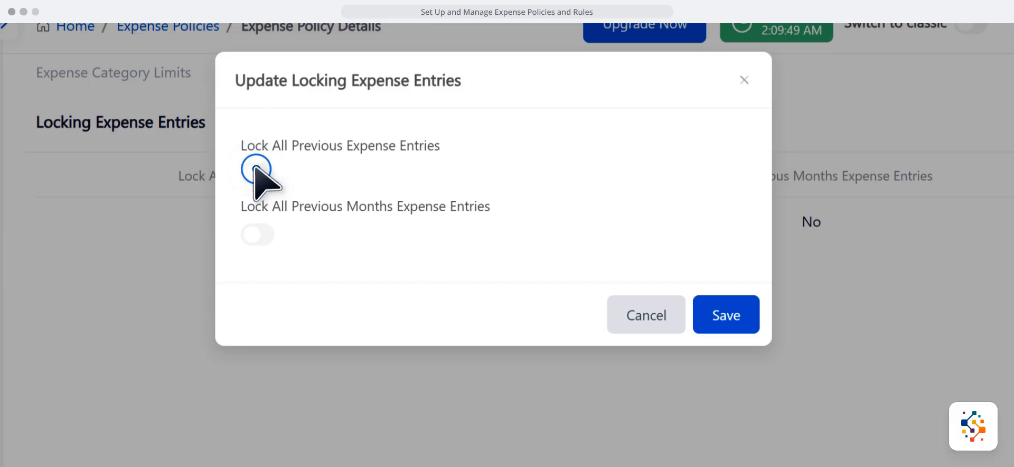
pyautogui.click(259, 232)
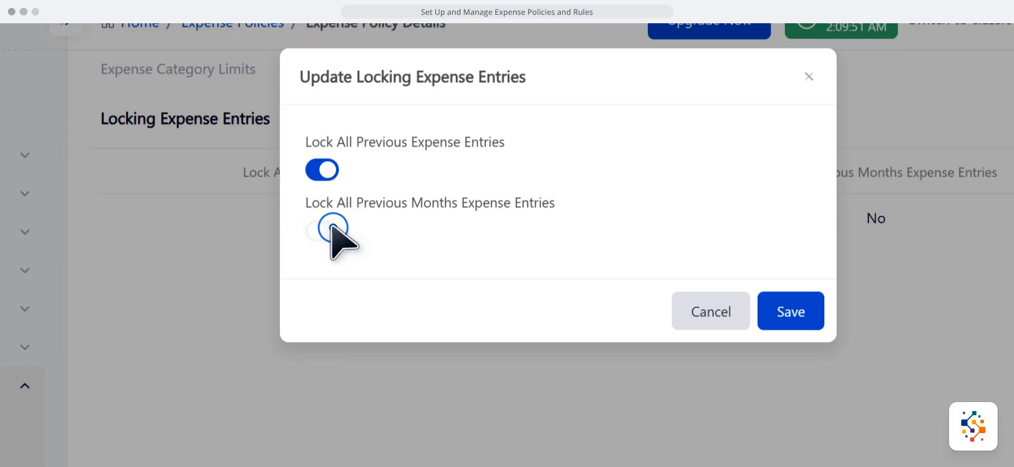
pyautogui.click(333, 228)
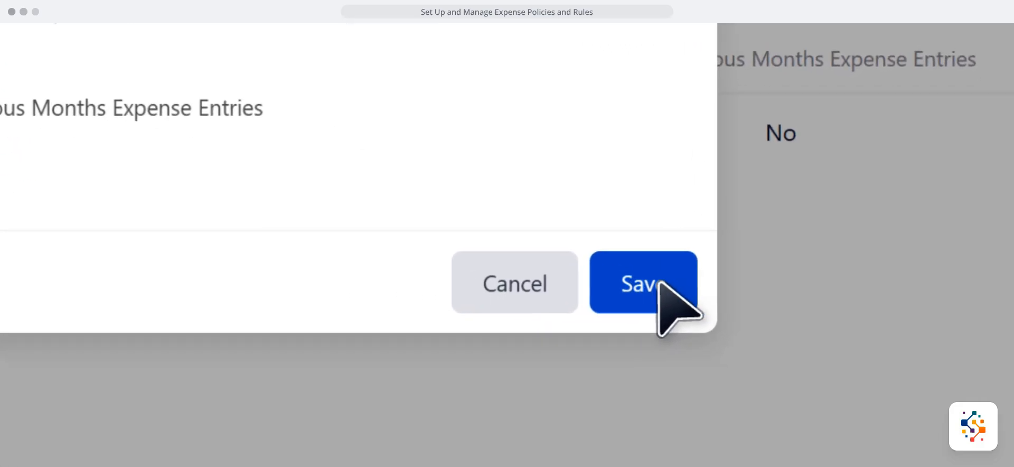
pyautogui.click(777, 307)
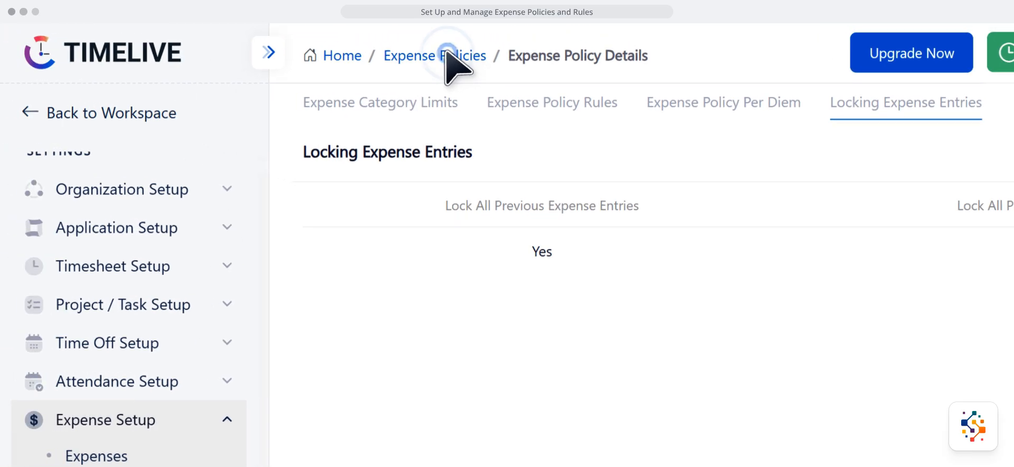
pyautogui.click(446, 53)
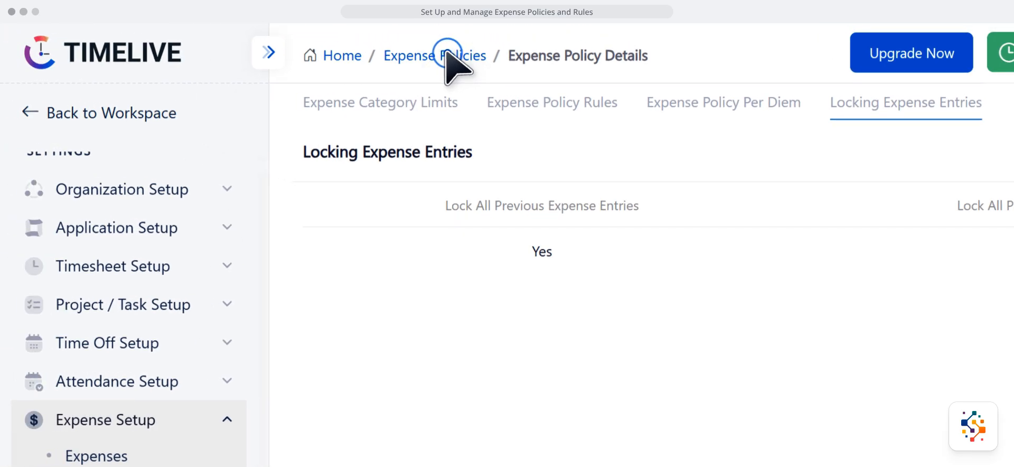